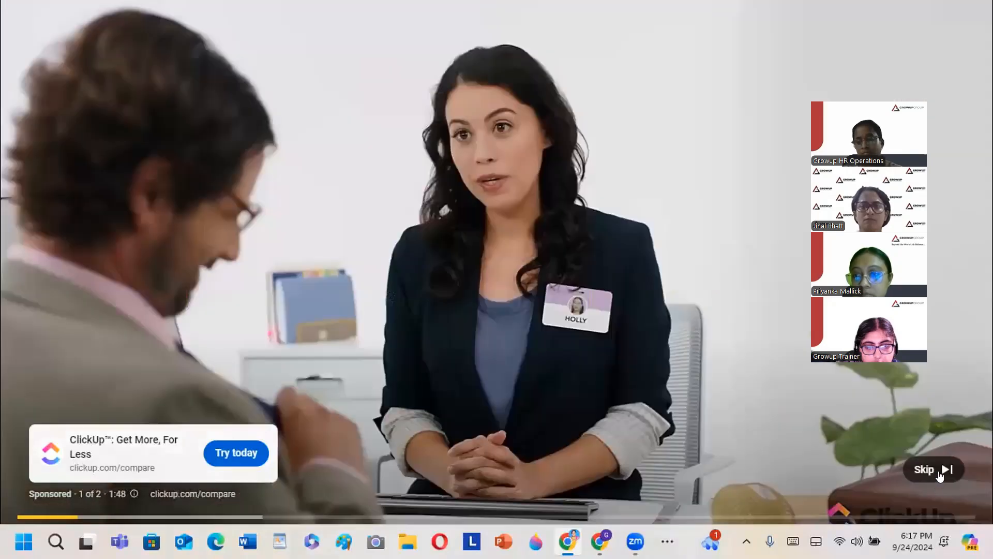
# Step: Skip the sponsored YouTube ad and turn on closed captions for the tutorial
pyautogui.click(942, 477)
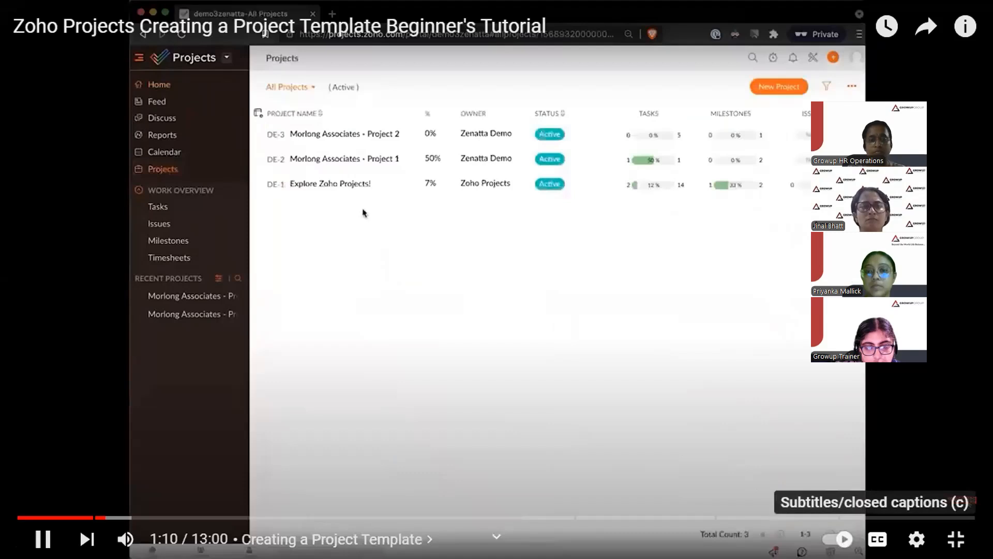
pyautogui.press('c')
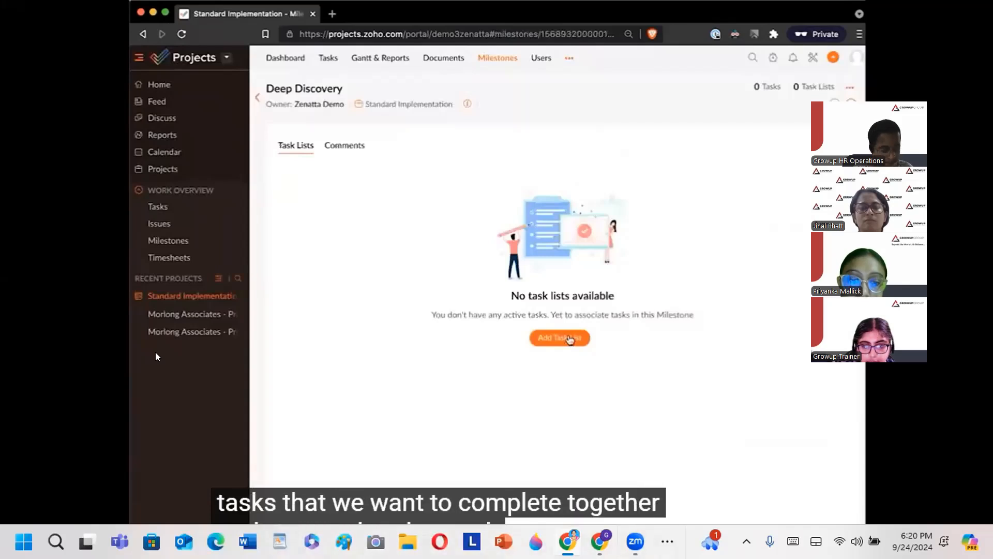
# Step: Create a task list named 'Scheduling Meetings' under the Deep Discovery milestone
pyautogui.click(569, 339)
pyautogui.write('S')
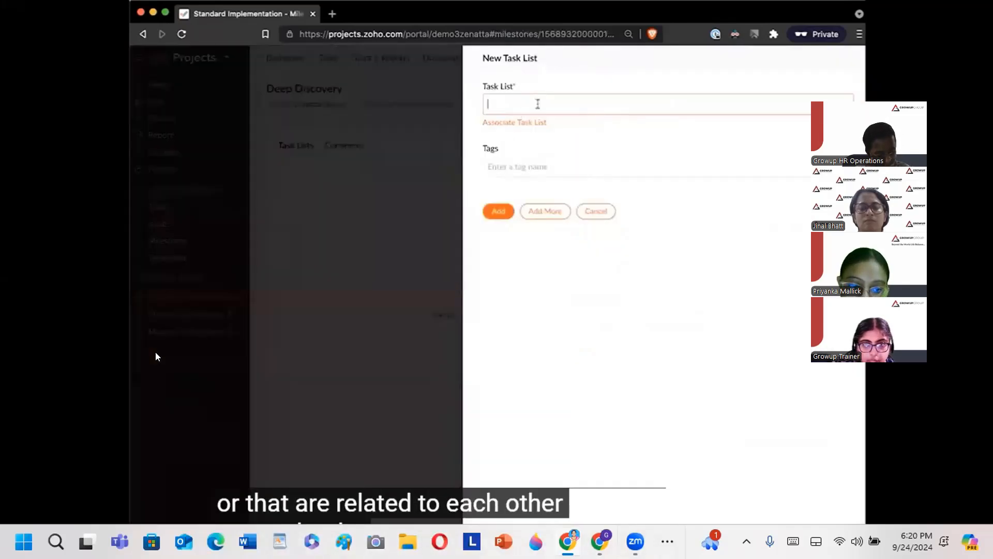
pyautogui.write('ched')
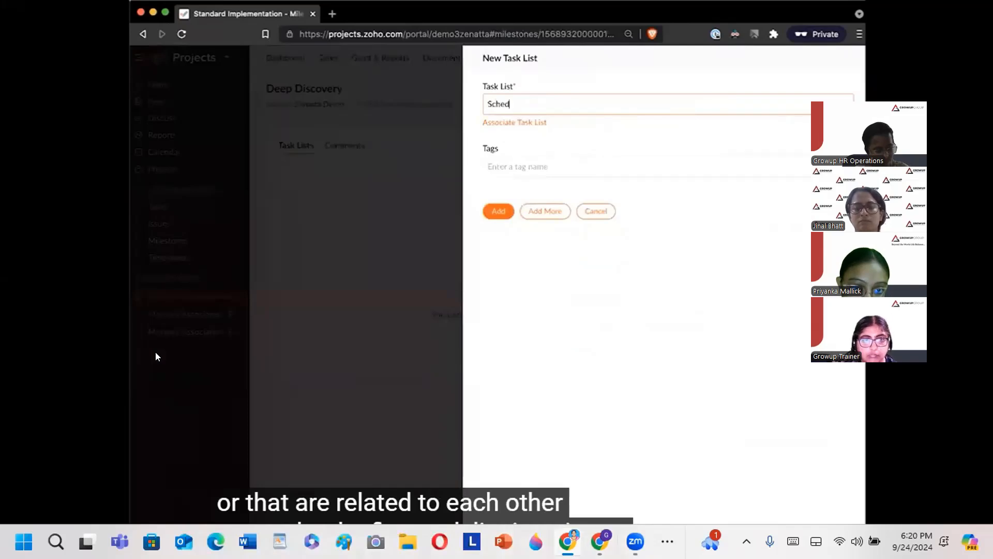
pyautogui.write('uling Meetings')
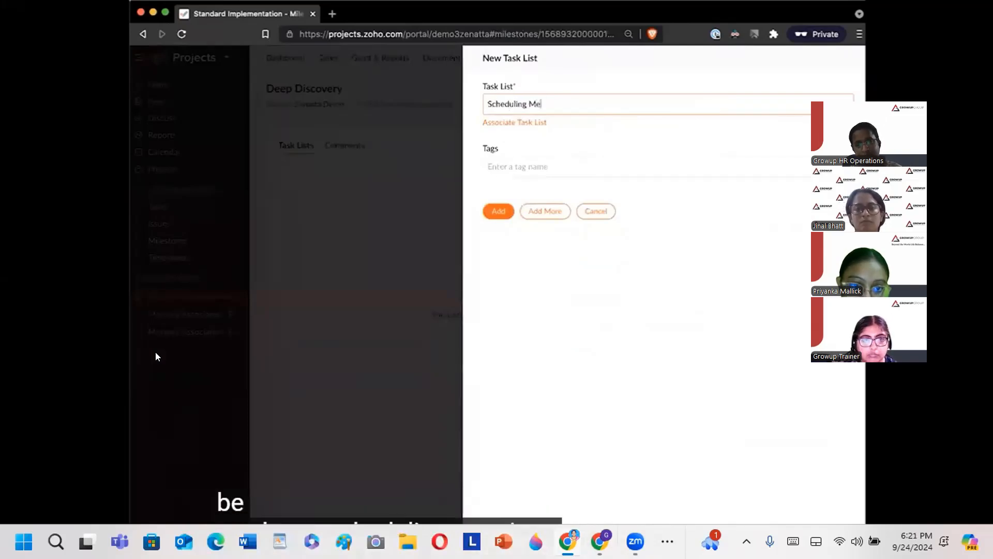
pyautogui.click(498, 212)
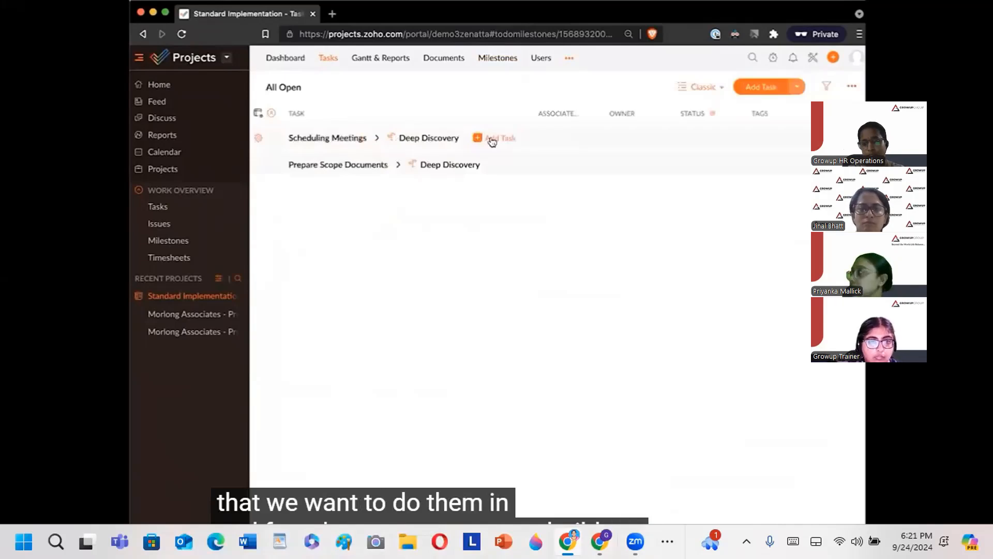
# Step: Open the taskbar date and notifications panel, then dismiss it
pyautogui.click(912, 541)
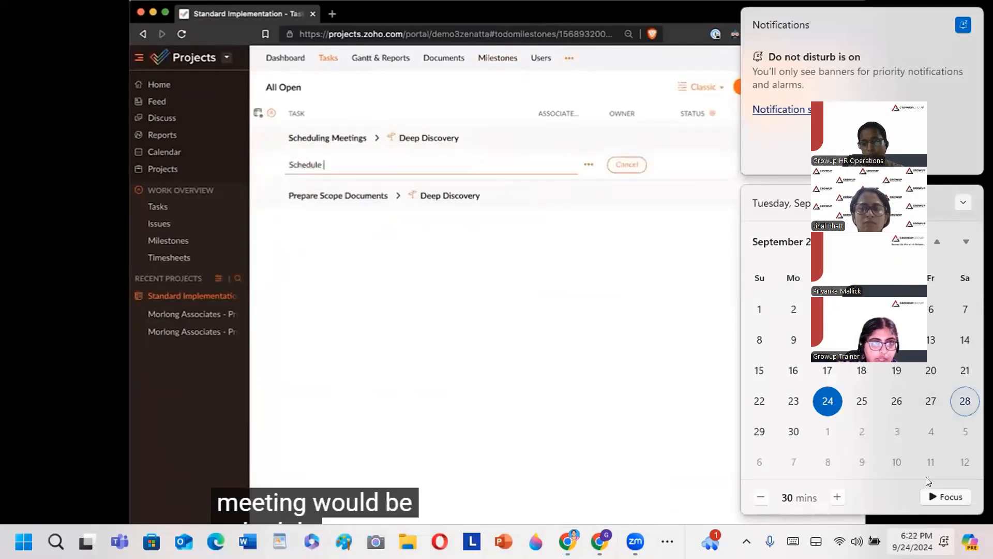
pyautogui.click(793, 432)
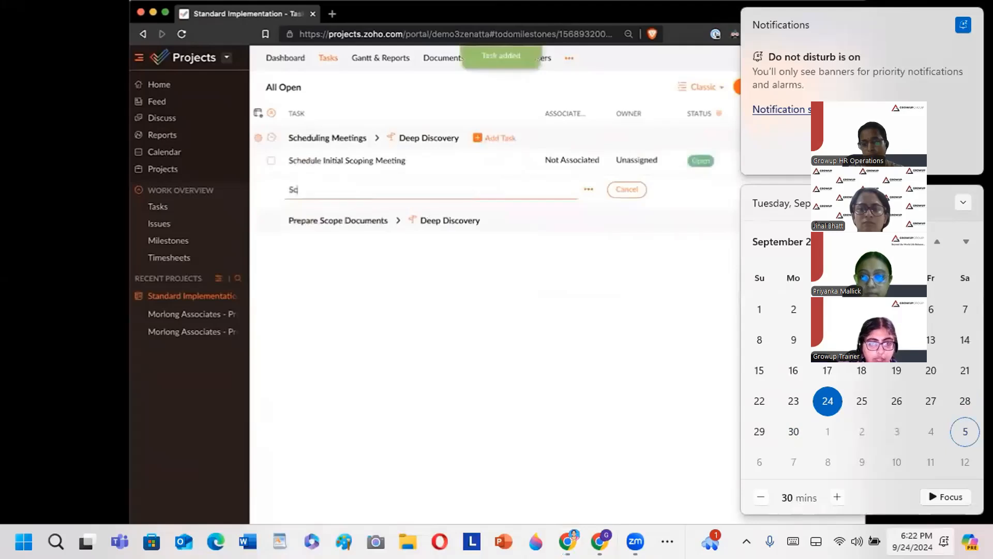
pyautogui.press('Escape')
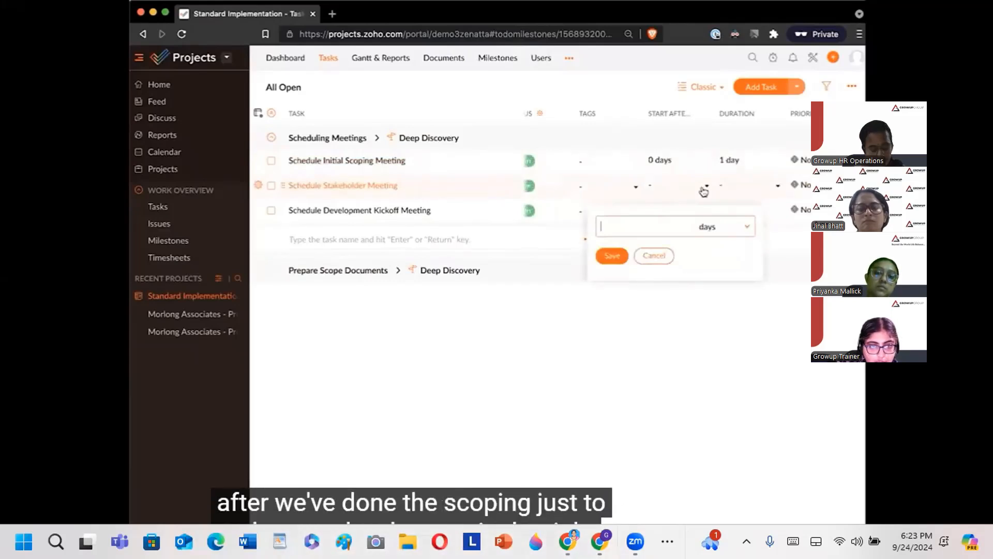
# Step: Give the stakeholder meeting a Start After of 1 day and a Duration of 1 day
pyautogui.write('1')
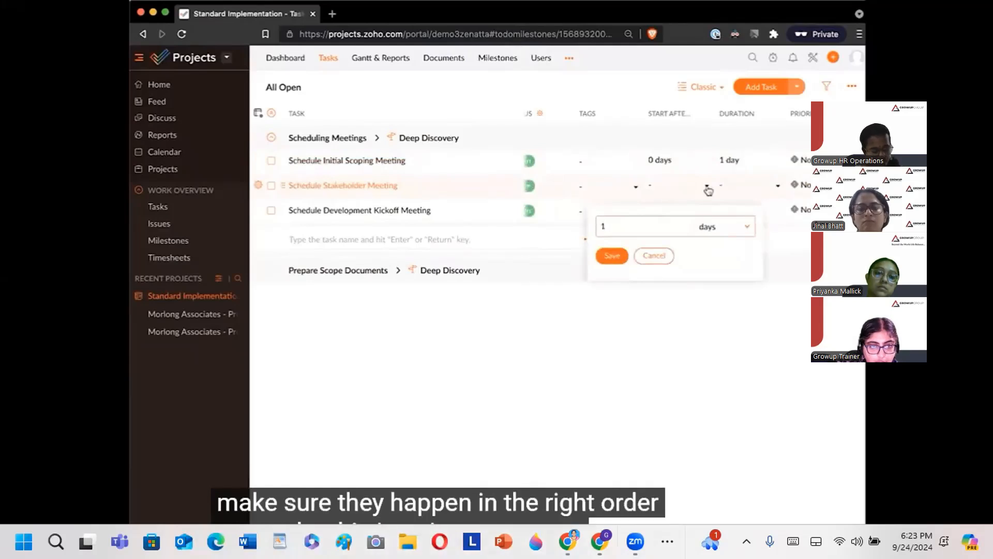
pyautogui.click(614, 255)
pyautogui.click(730, 187)
pyautogui.write('1')
pyautogui.click(705, 271)
# Step: Give the development kickoff meeting a Start After of 2 days and a Duration of 1 day
pyautogui.click(678, 212)
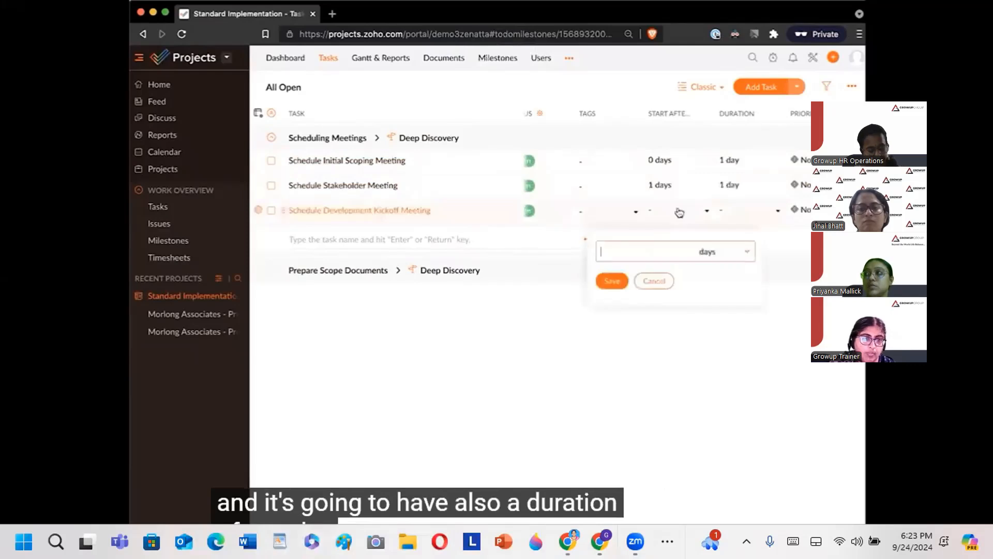
pyautogui.click(612, 280)
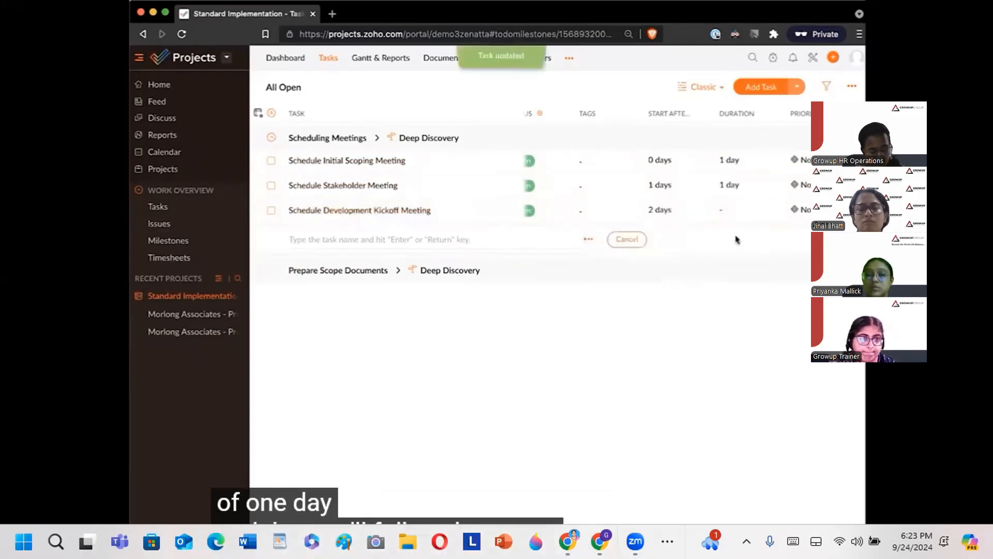
pyautogui.click(756, 212)
pyautogui.write('1')
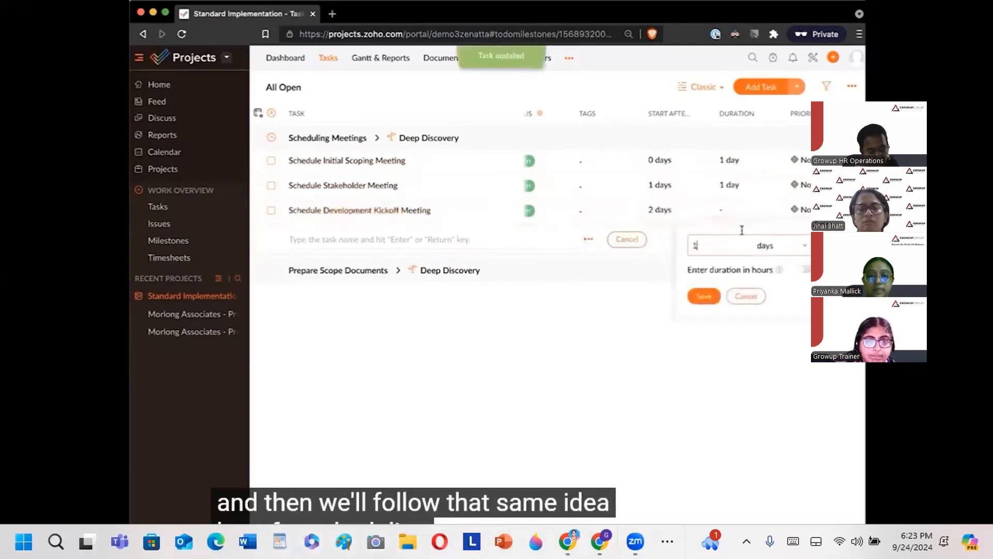
pyautogui.click(702, 301)
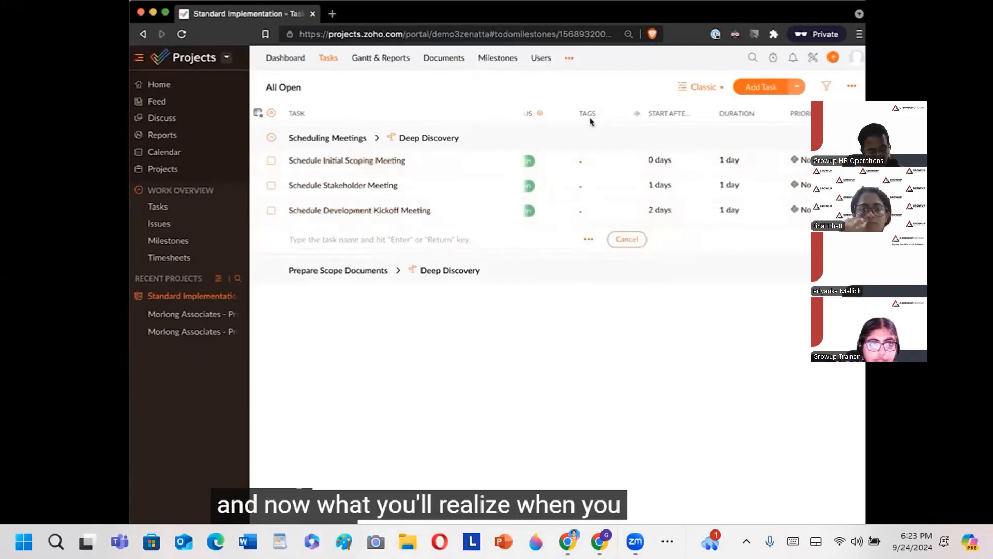
pyautogui.hscroll(-5, 626, 222)
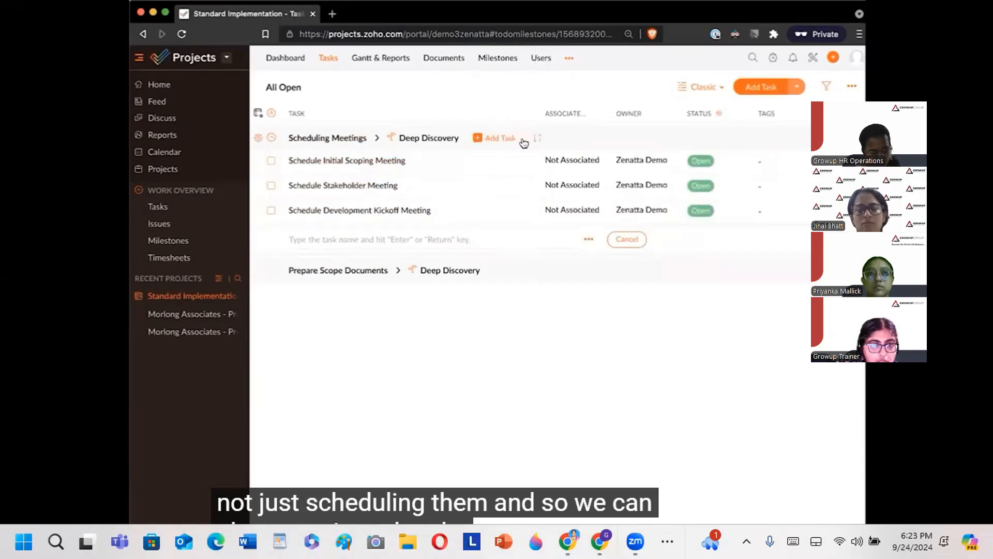
# Step: Rename Scheduling Meetings to 'Initial Meetings' and add the task 'Execute Initial Scoping Meeting'
pyautogui.click(264, 139)
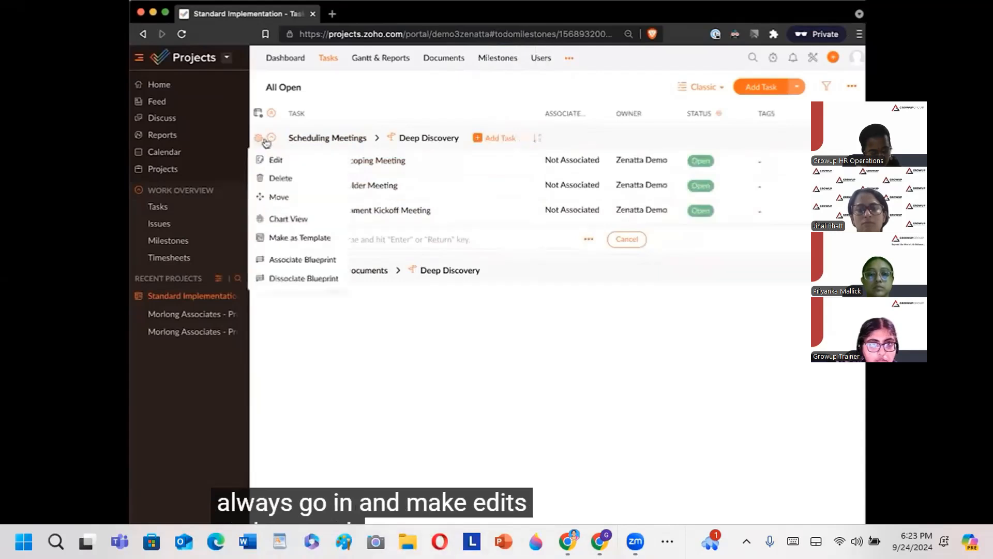
pyautogui.click(275, 160)
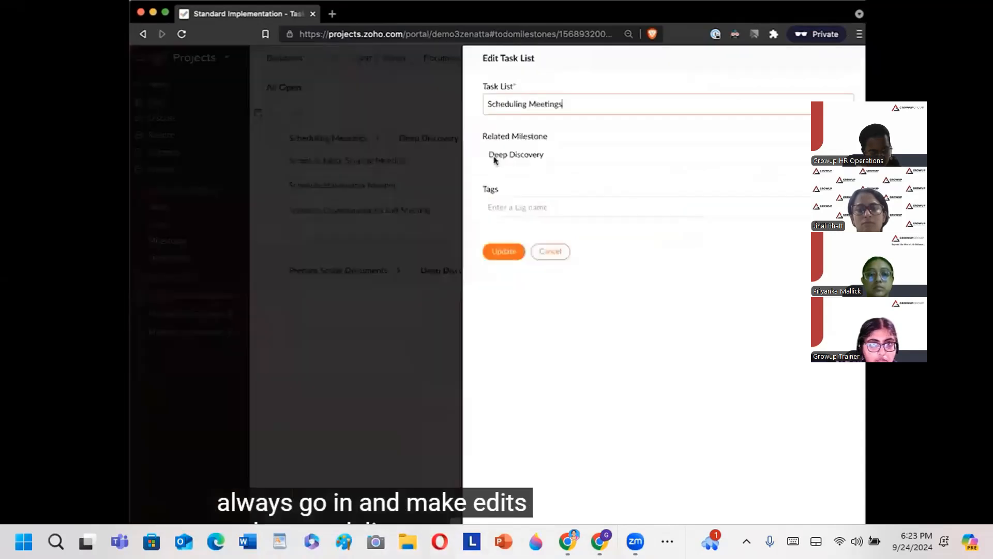
pyautogui.tripleClick(583, 107)
pyautogui.write('Initial Meetin')
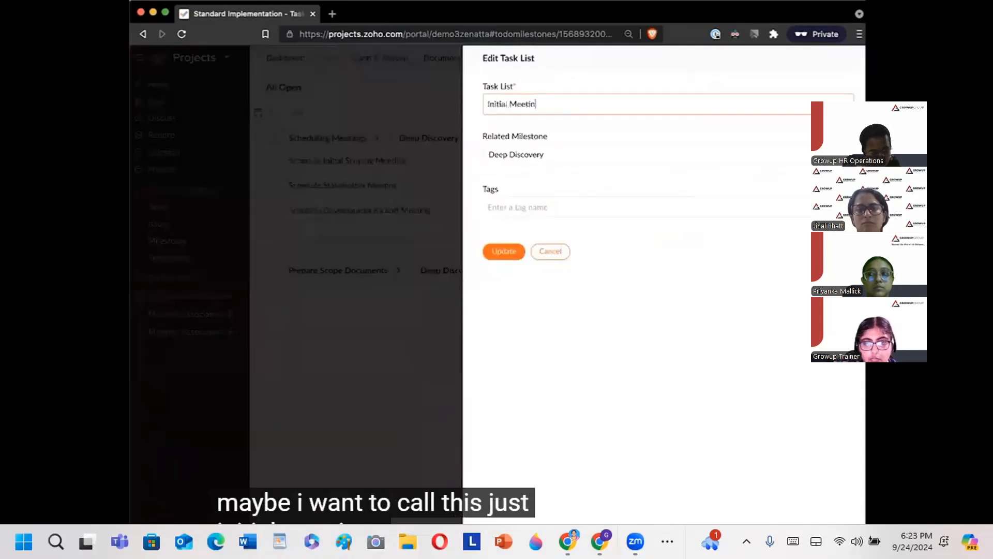
pyautogui.write('gs')
pyautogui.click(519, 254)
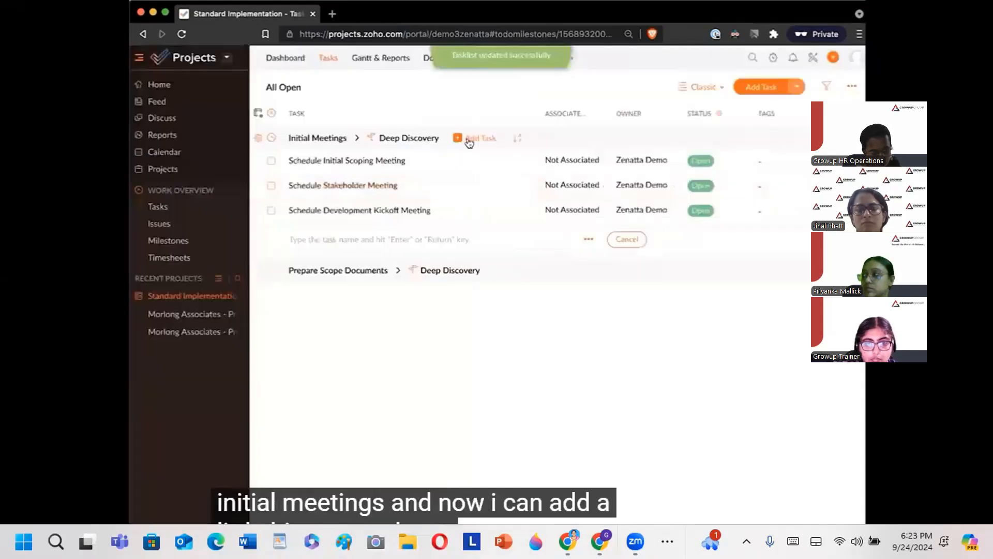
pyautogui.write('Execut')
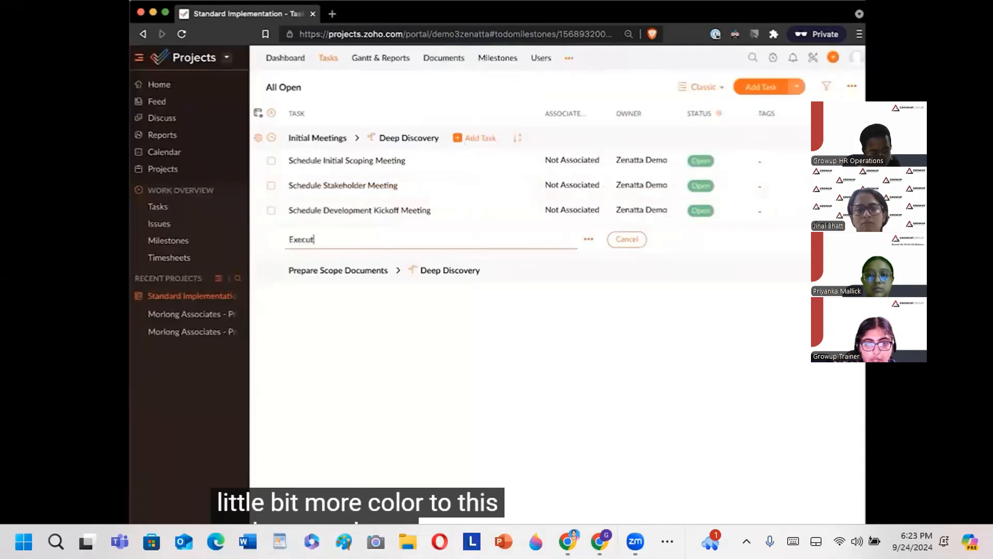
pyautogui.write('e Initial Scoping Meeting')
pyautogui.press('Return')
# Step: Add the tasks 'Execute Stakeholder Meeting' and 'Execute Development Kickoff Meeting' to Initial Meetings
pyautogui.write('Ex')
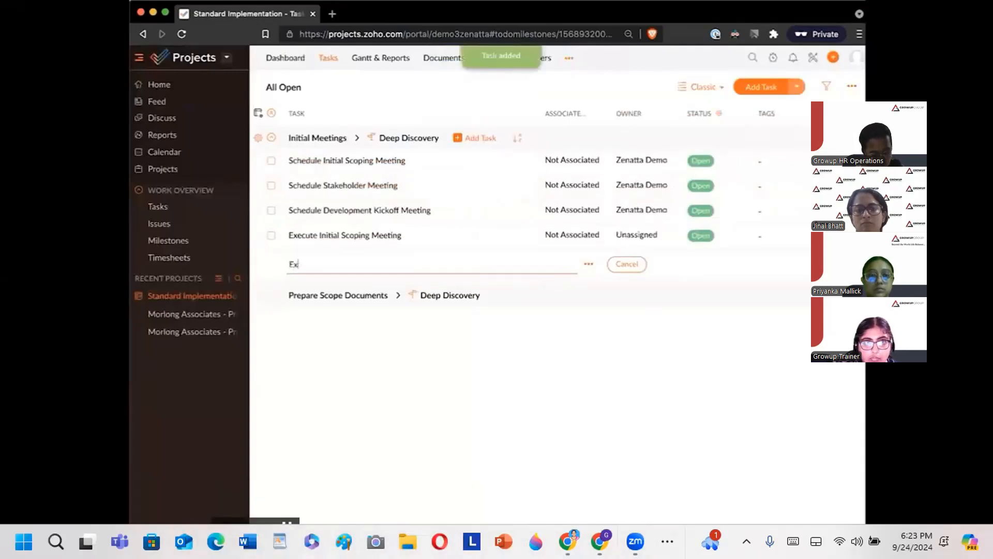
pyautogui.write('ecute Stakeholder Meeting')
pyautogui.press('Return')
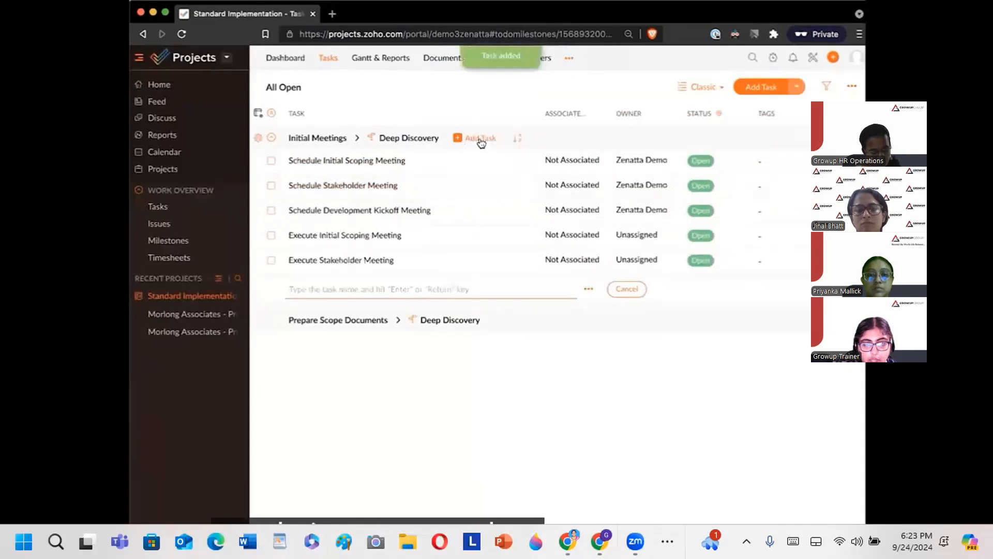
pyautogui.write('Execute')
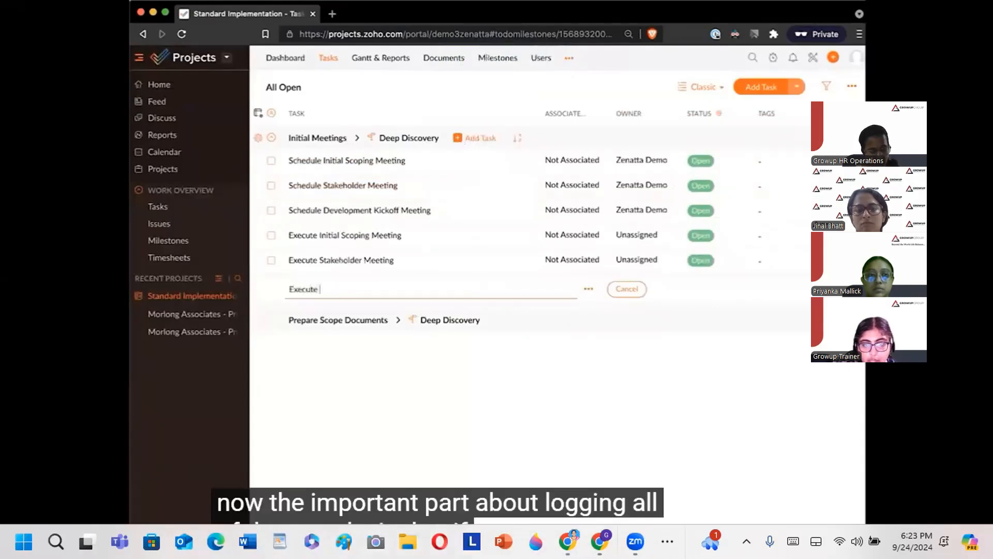
pyautogui.write(' Developm')
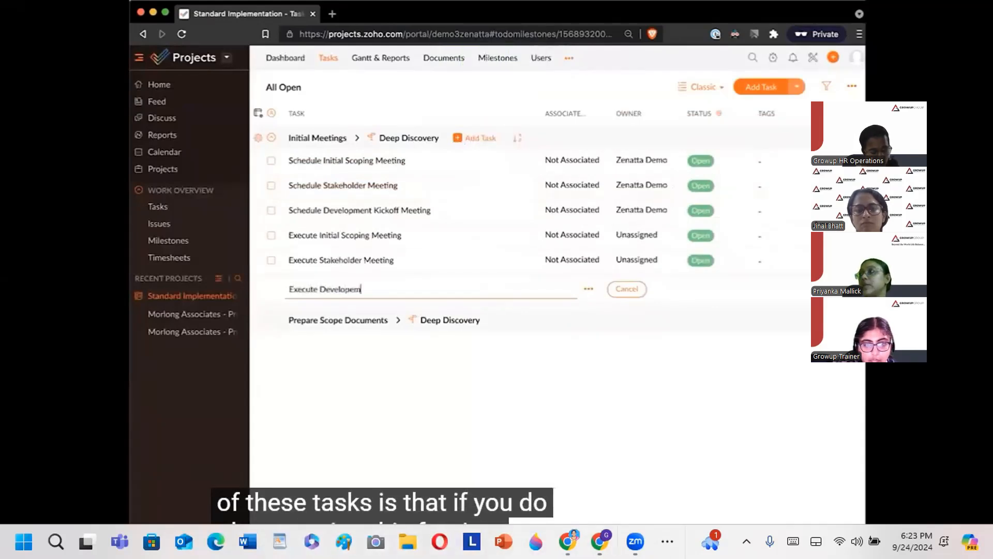
pyautogui.write('ent Kickoff Meeting')
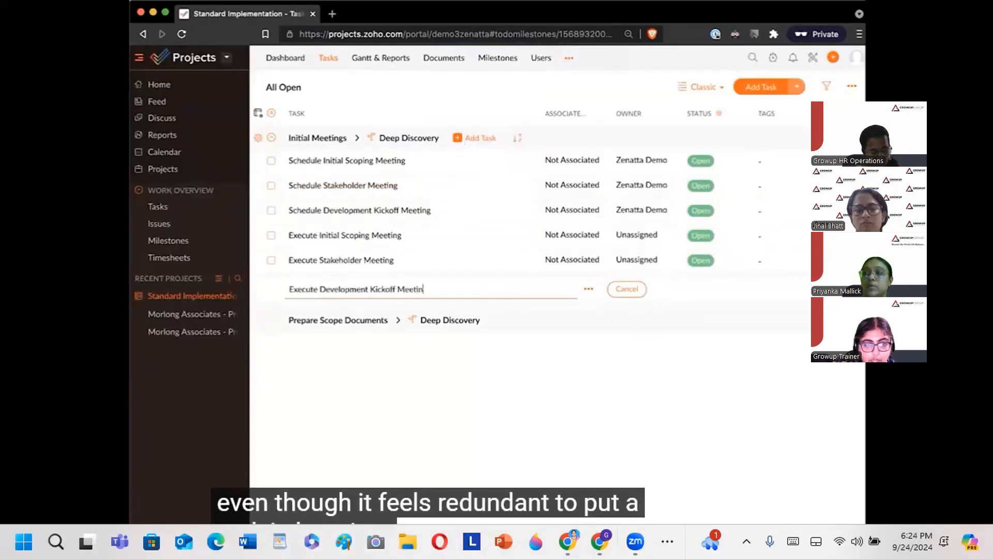
pyautogui.press('Return')
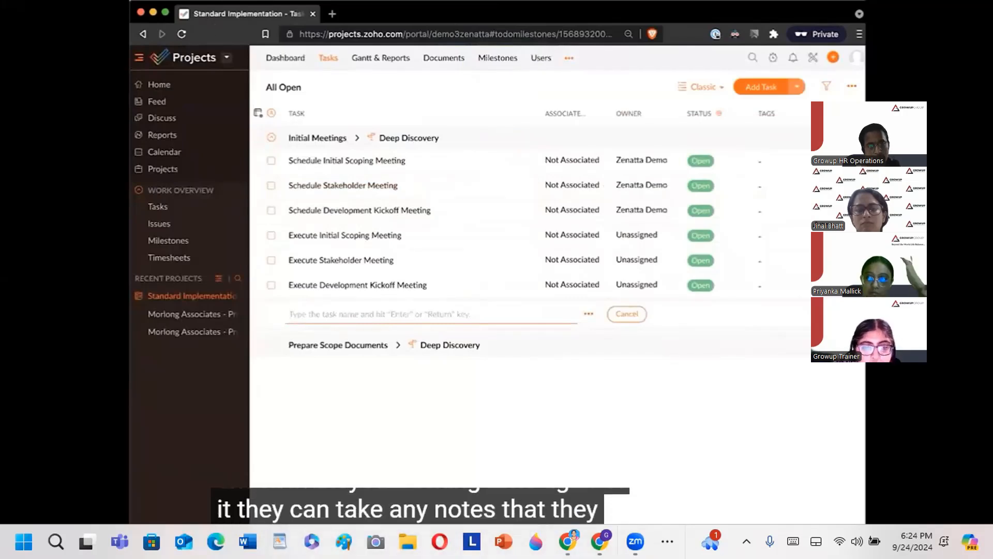
# Step: Assign the project user as owner of the scoping, stakeholder and kickoff Execute tasks
pyautogui.click(640, 235)
pyautogui.click(615, 282)
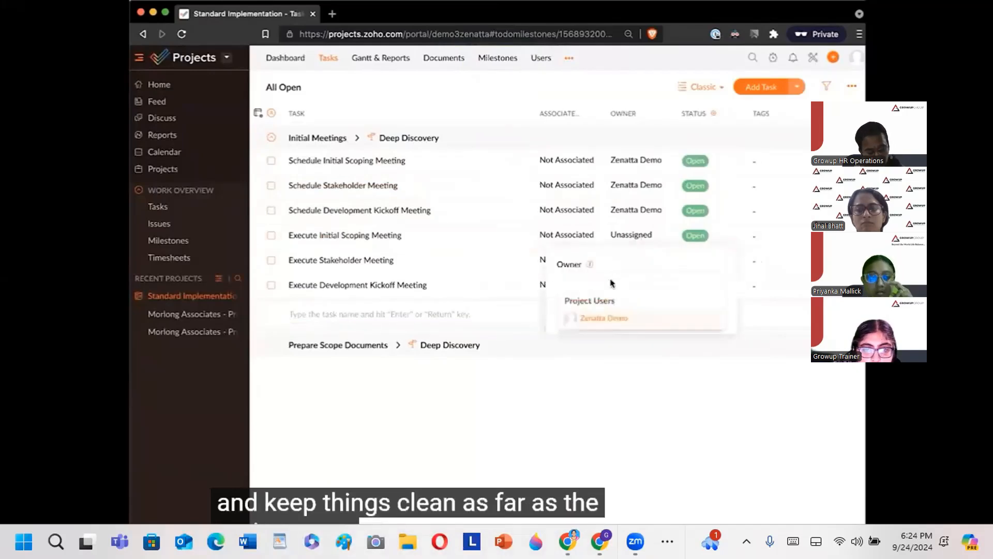
pyautogui.click(612, 320)
pyautogui.click(577, 328)
pyautogui.click(642, 260)
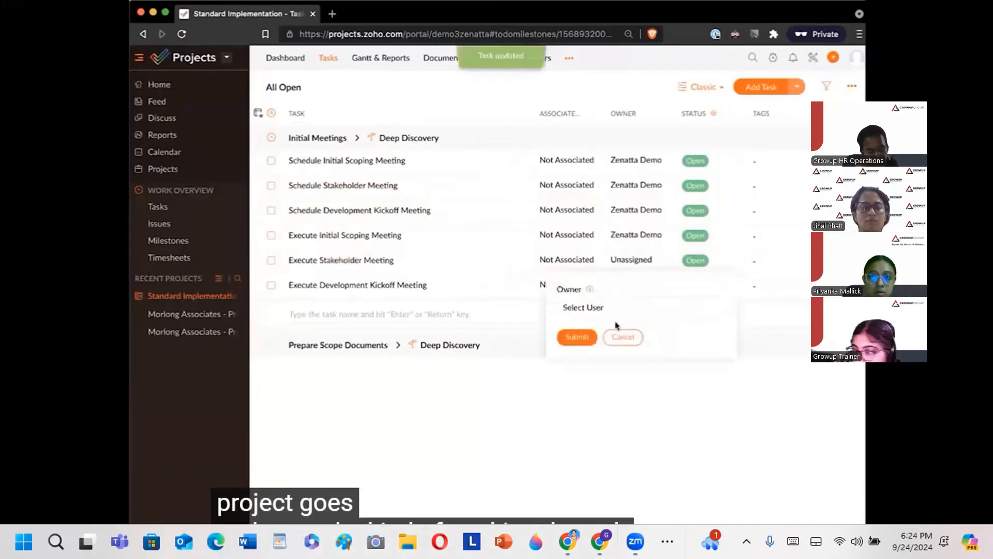
pyautogui.click(607, 344)
pyautogui.click(576, 349)
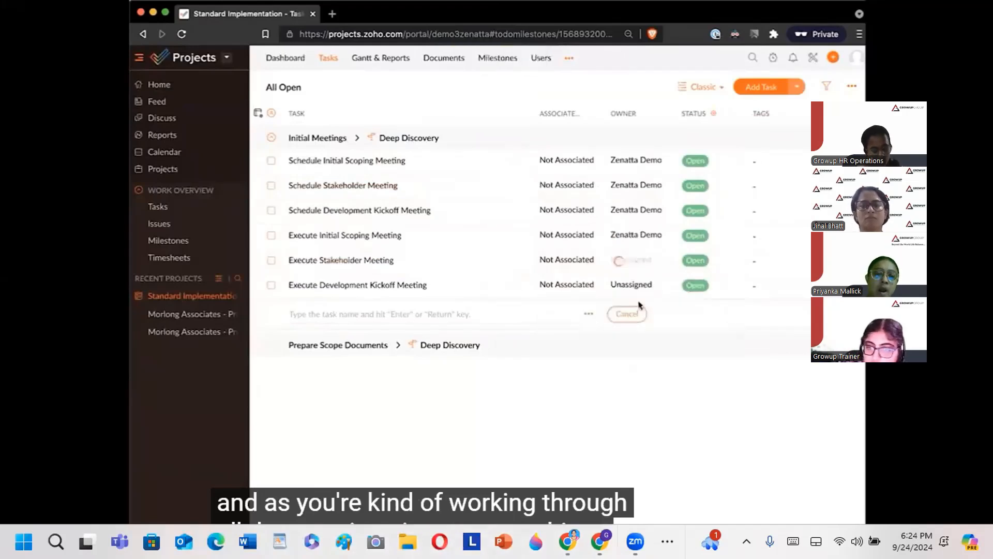
pyautogui.click(643, 288)
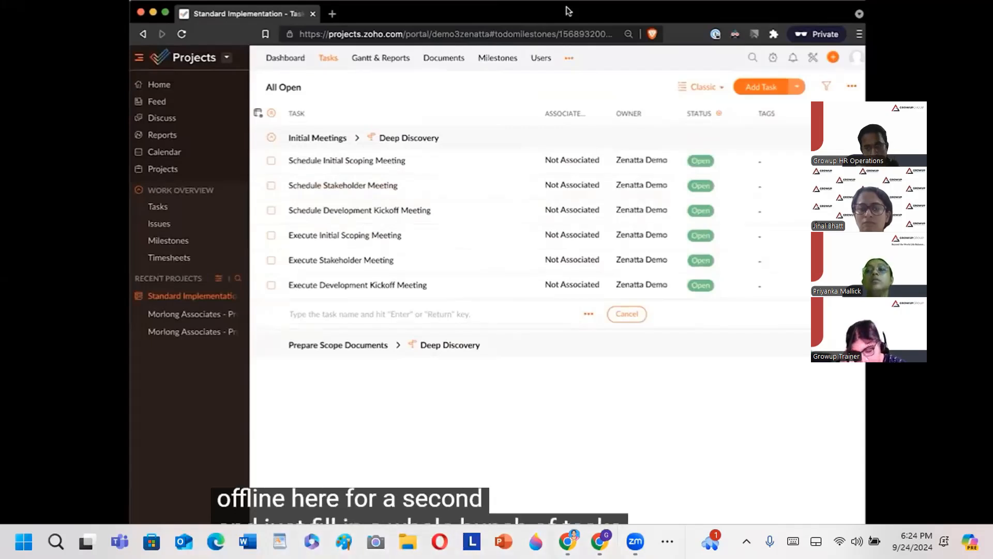
pyautogui.moveTo(126, 511)
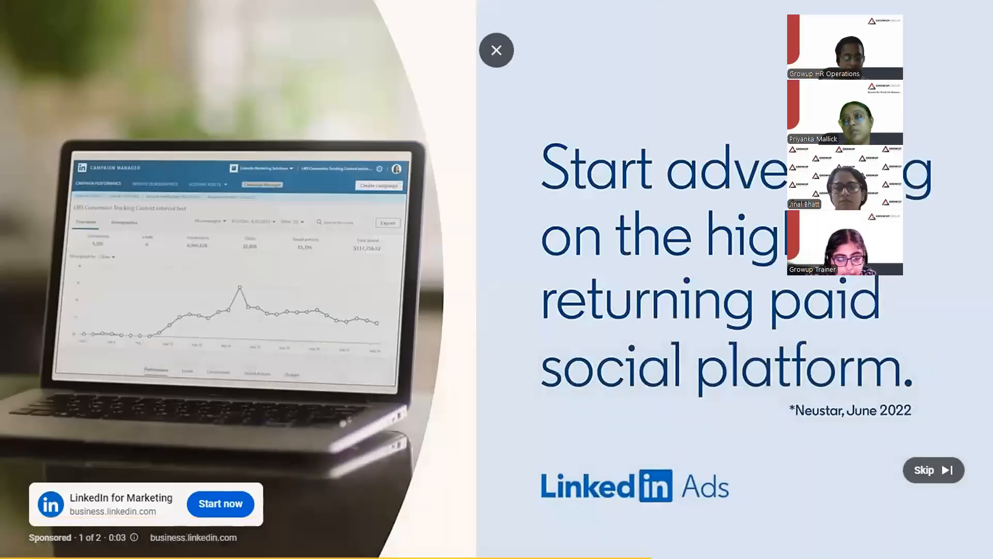
# Step: Skip the LinkedIn Ads video so the Zoho Projects tutorial resumes
pyautogui.click(933, 470)
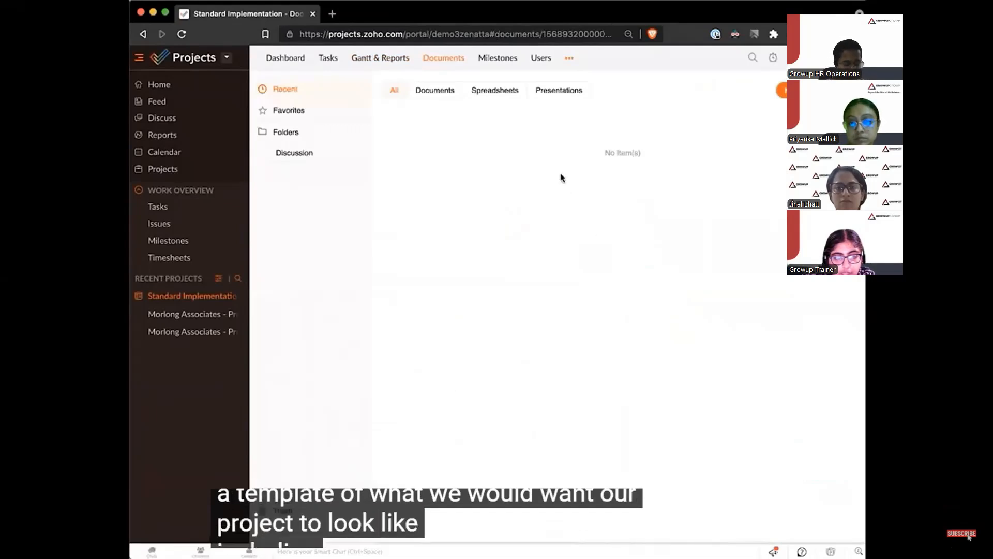
# Step: Create a folder named 'Scoping Document' in Documents
pyautogui.click(794, 90)
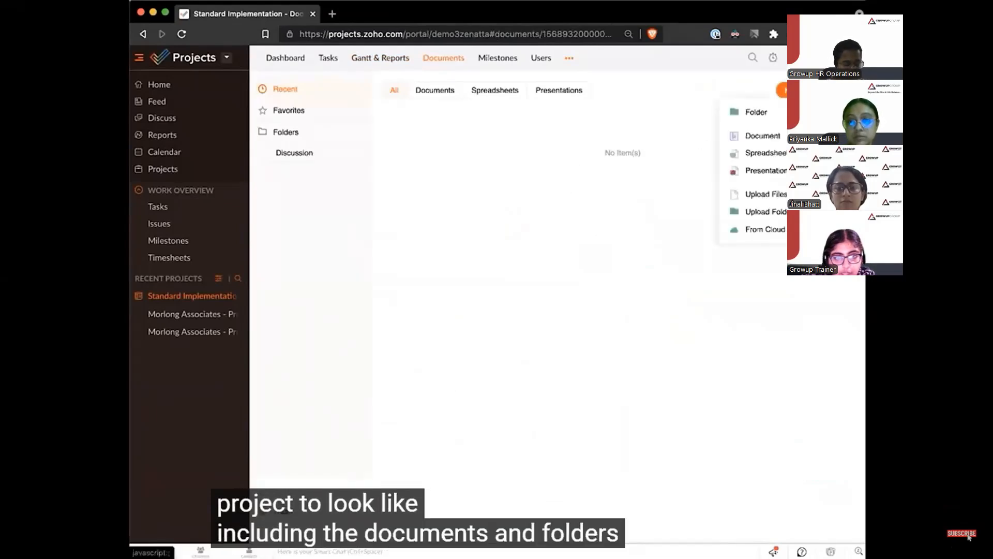
pyautogui.click(756, 112)
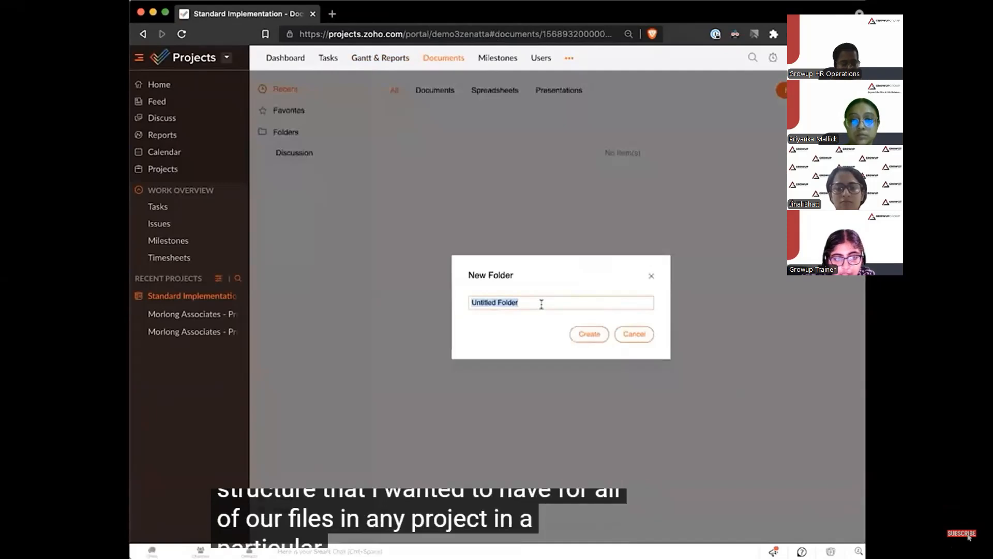
pyautogui.write('Scoping Document')
pyautogui.click(599, 335)
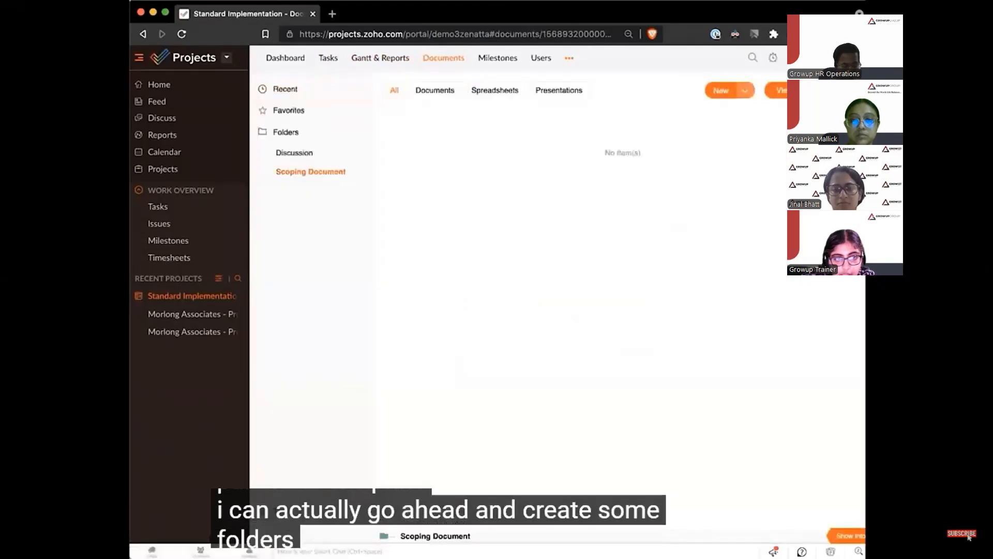
# Step: Create a 'Blueprints' folder and open Scoping Document to view its contents
pyautogui.click(748, 92)
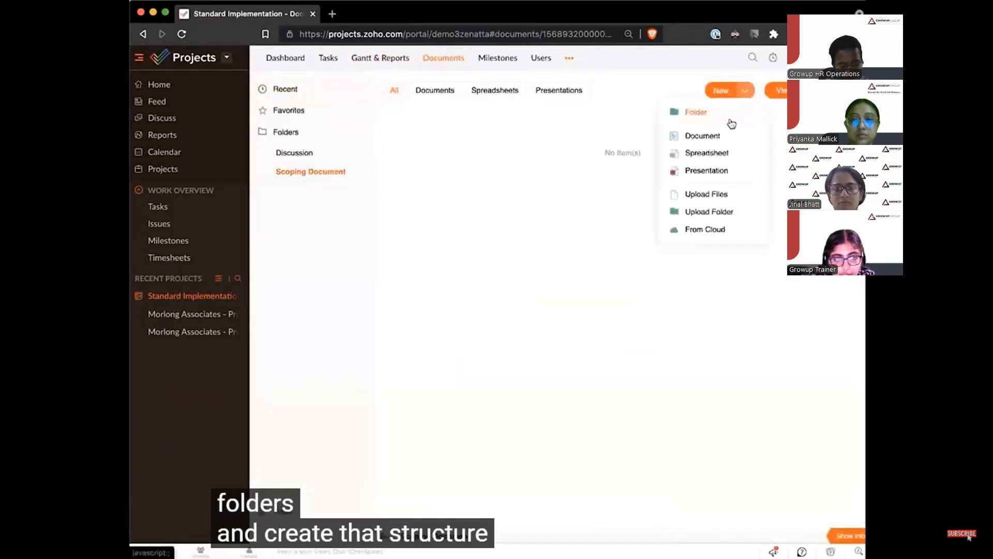
pyautogui.click(729, 118)
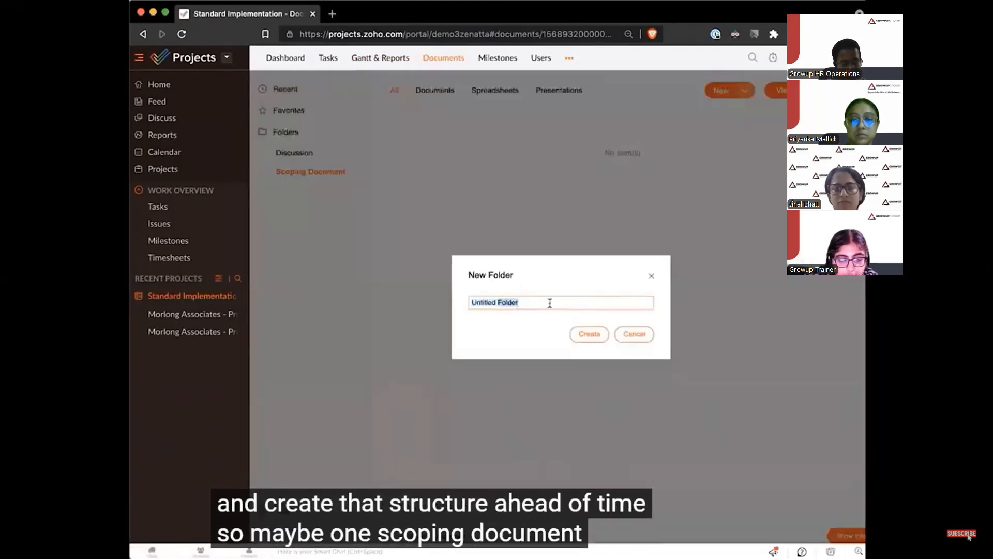
pyautogui.write('Blueprints')
pyautogui.click(569, 335)
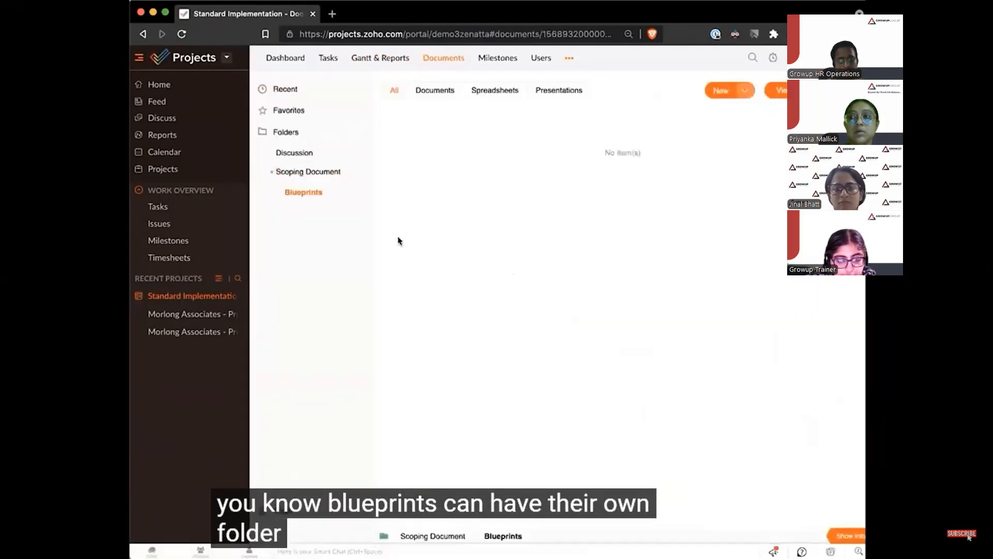
pyautogui.click(280, 174)
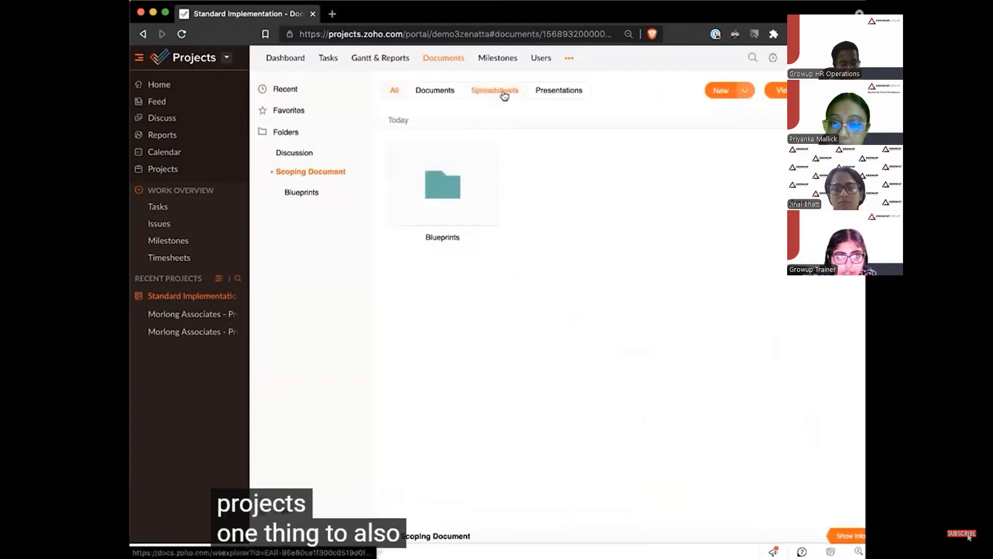
pyautogui.click(748, 91)
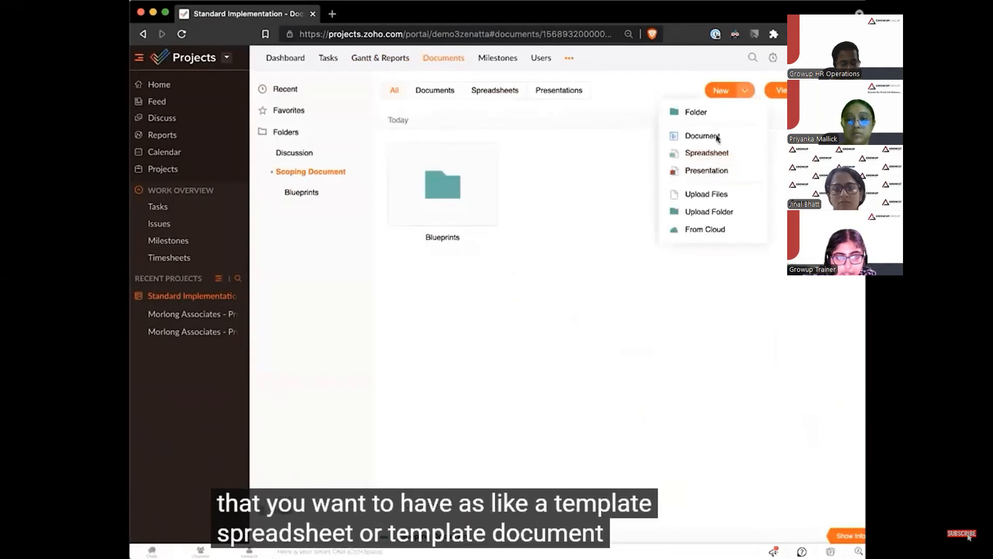
pyautogui.click(596, 222)
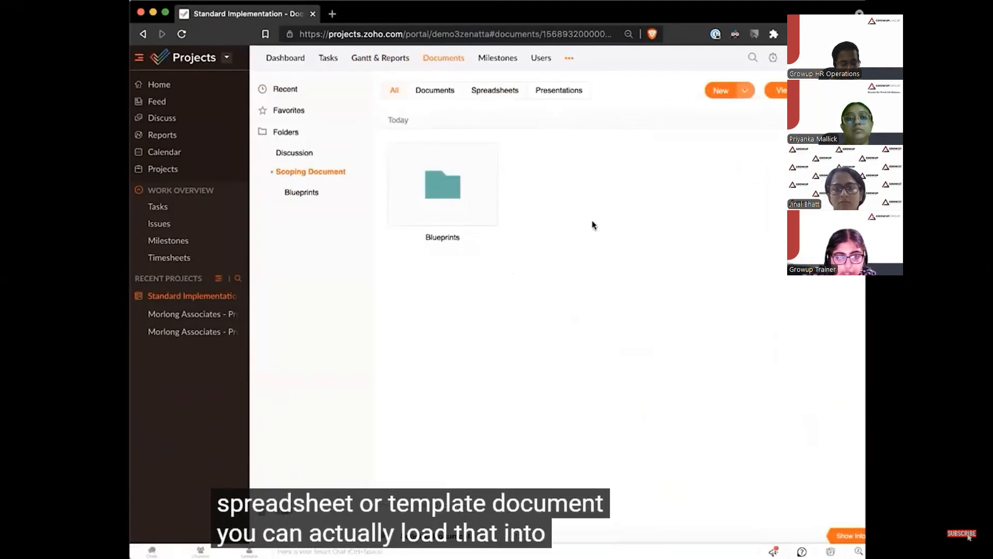